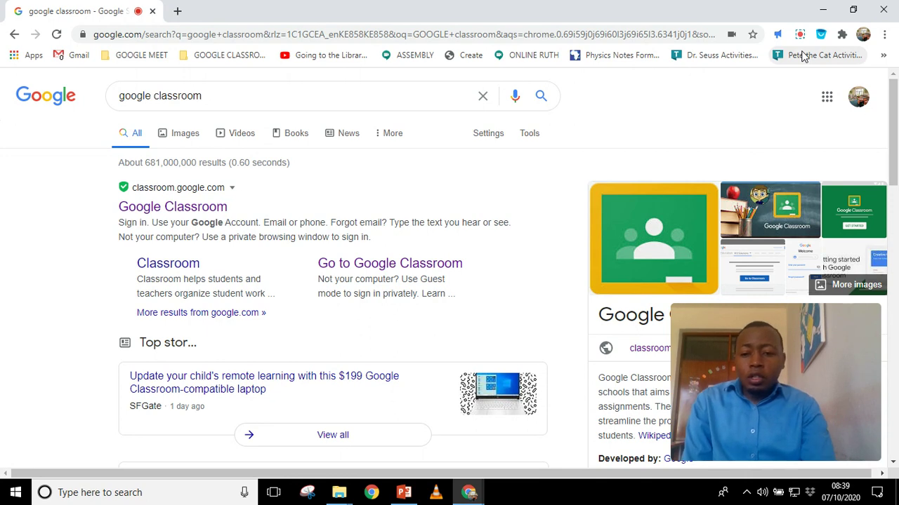
# Bring up Windows search to look for an app.
pyautogui.click(96, 500)
# Launch Voice Recorder from a 'RECOR' search, start recording, and minimize it.
pyautogui.write('R')
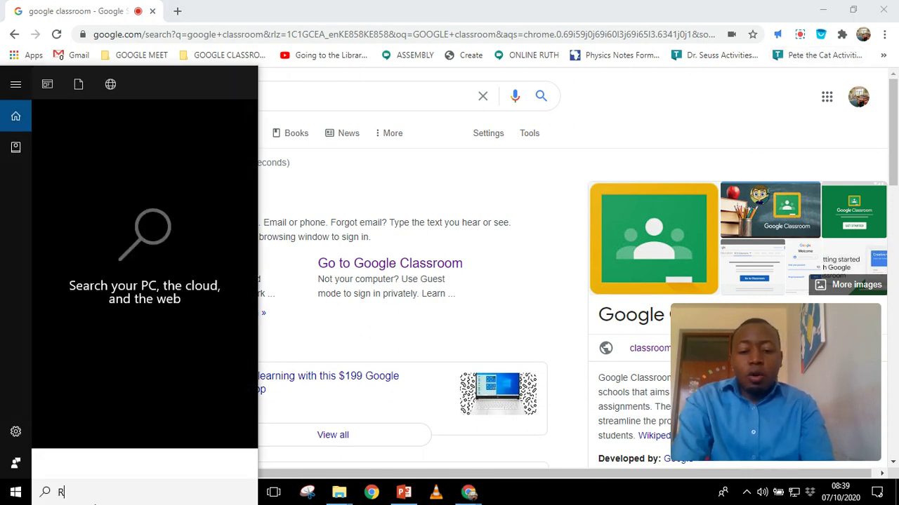
pyautogui.write('ECOR')
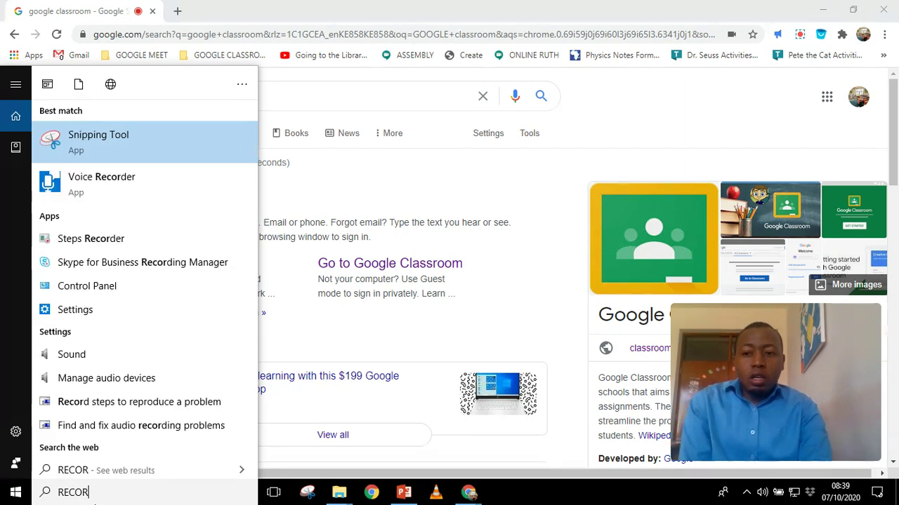
pyautogui.click(139, 197)
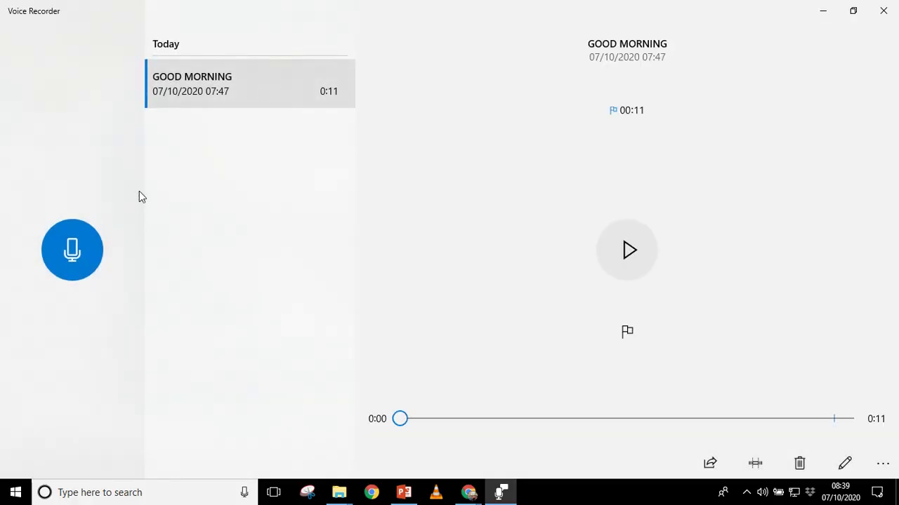
pyautogui.click(72, 250)
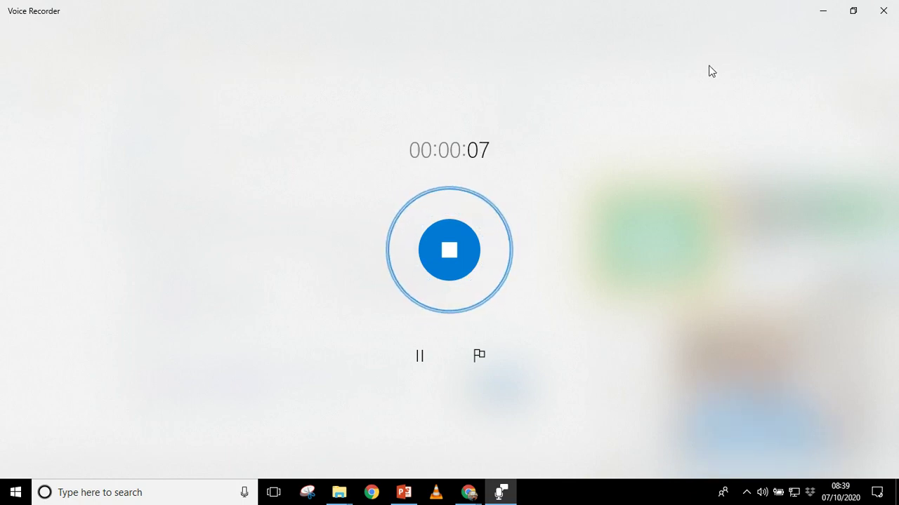
pyautogui.click(822, 14)
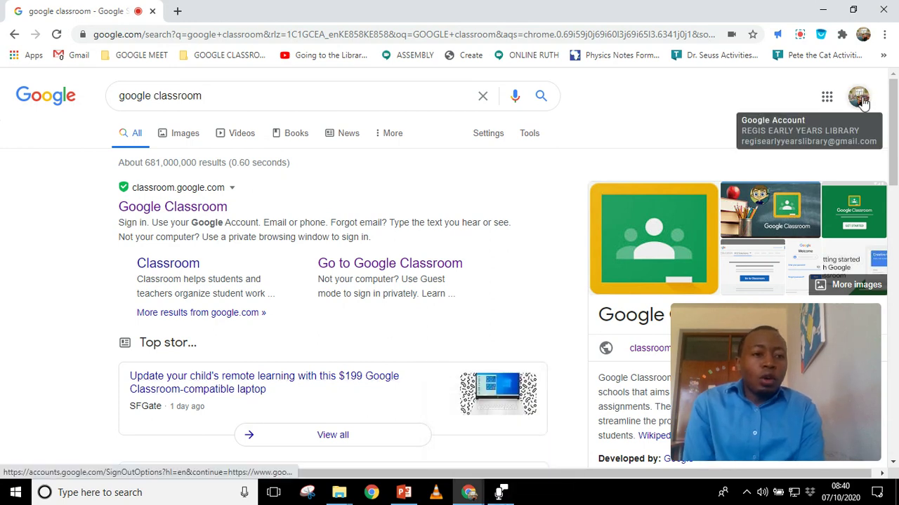
# In a new tab, switch to the second Google account and go to its Gmail inbox.
pyautogui.click(178, 11)
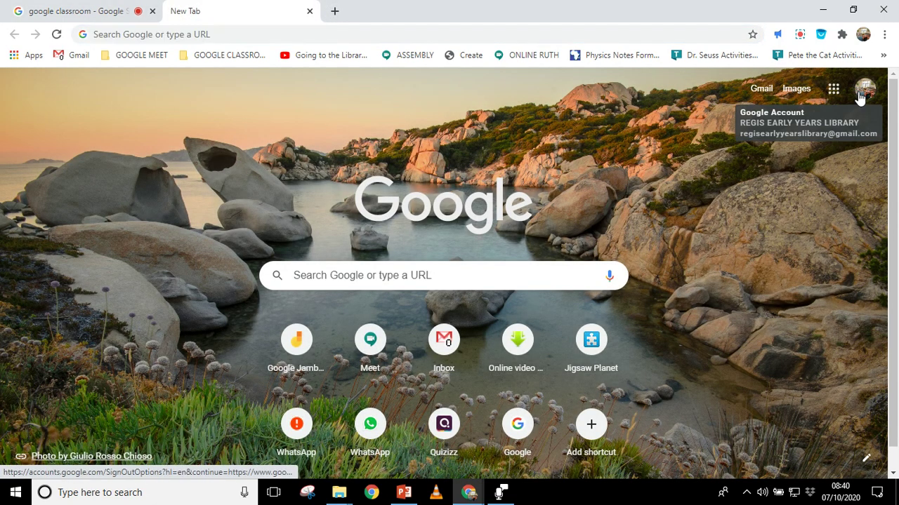
pyautogui.click(859, 97)
pyautogui.click(739, 287)
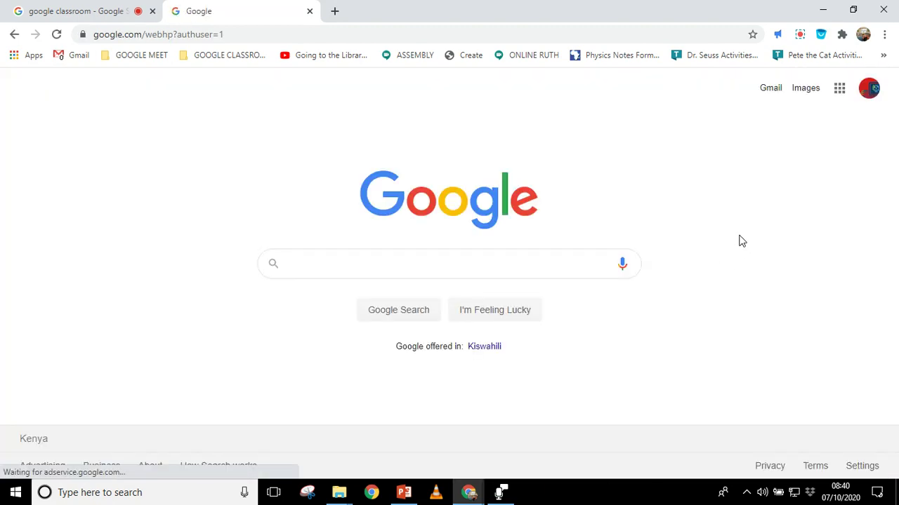
pyautogui.click(839, 89)
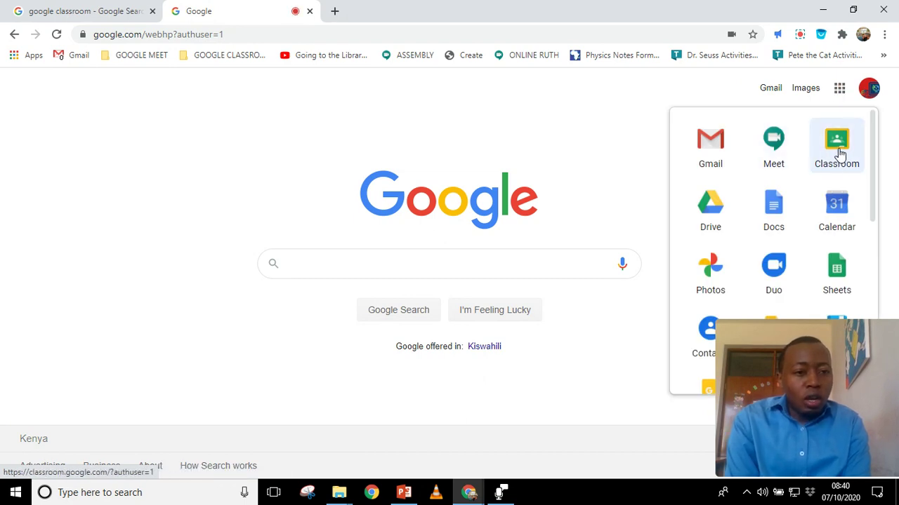
pyautogui.click(709, 156)
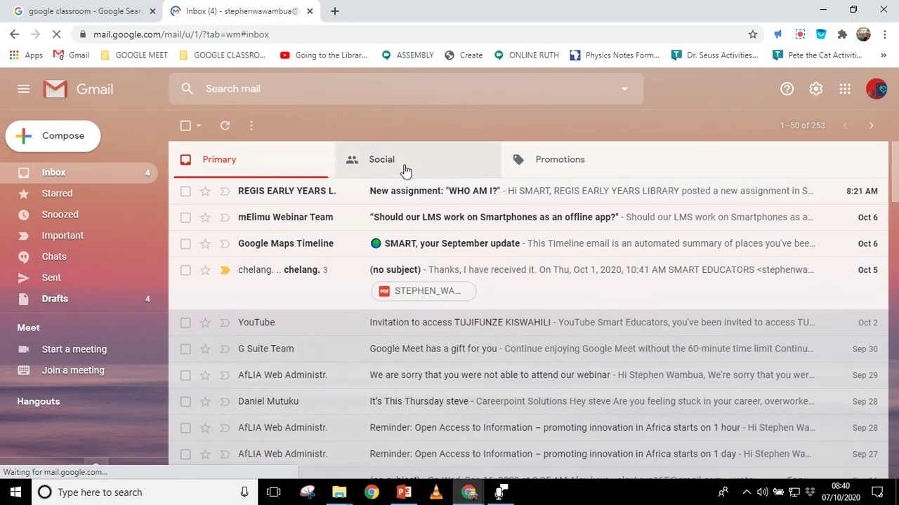
# Follow the 'New assignment: WHO AM I?' email's OPEN link into Google Classroom.
pyautogui.click(406, 192)
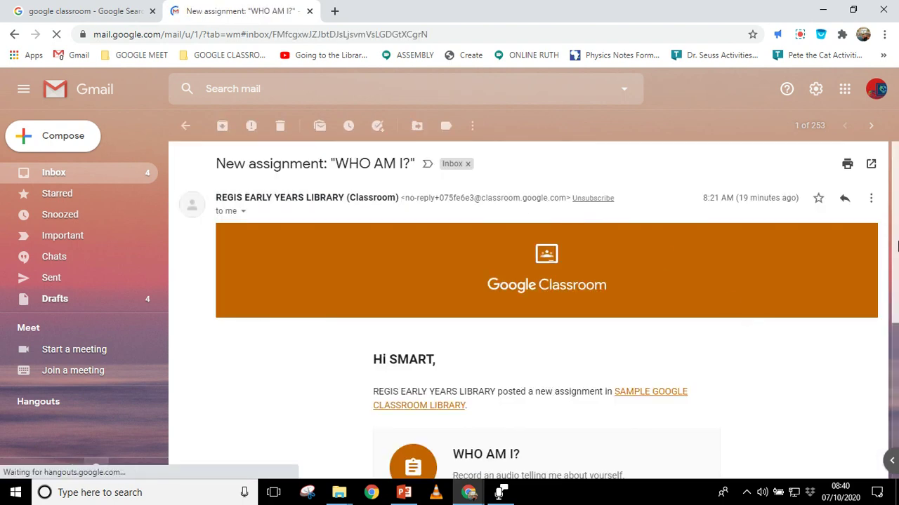
pyautogui.scroll(-2, 897, 338)
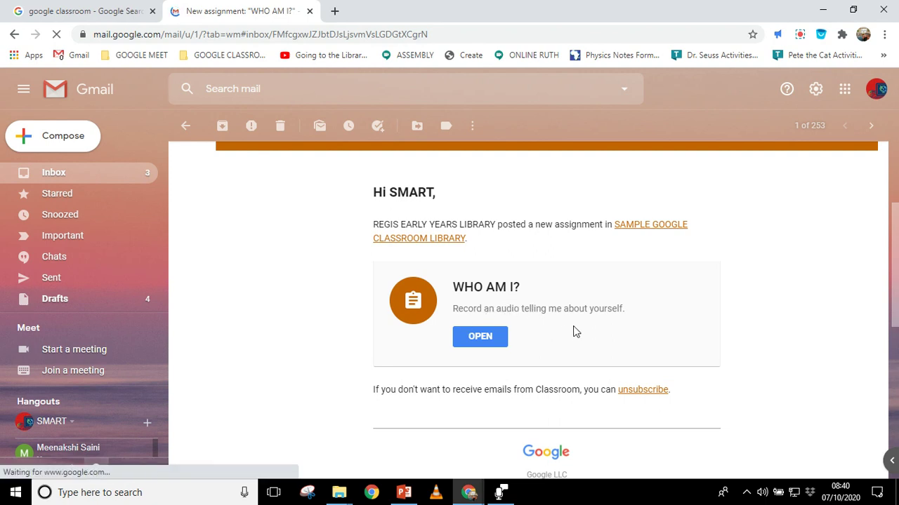
pyautogui.click(482, 339)
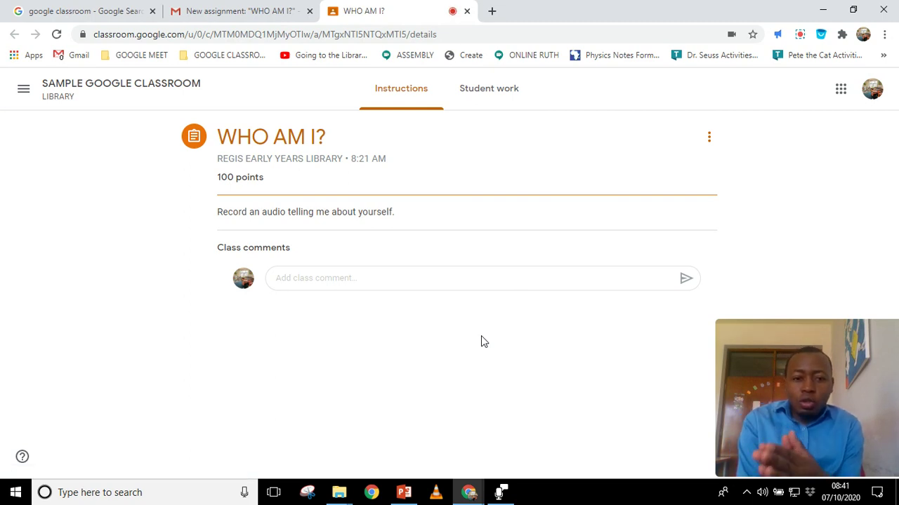
# Switch to the student's account and go to WHO AM I? in SAMPLE GOOGLE CLASSROOM.
pyautogui.click(872, 88)
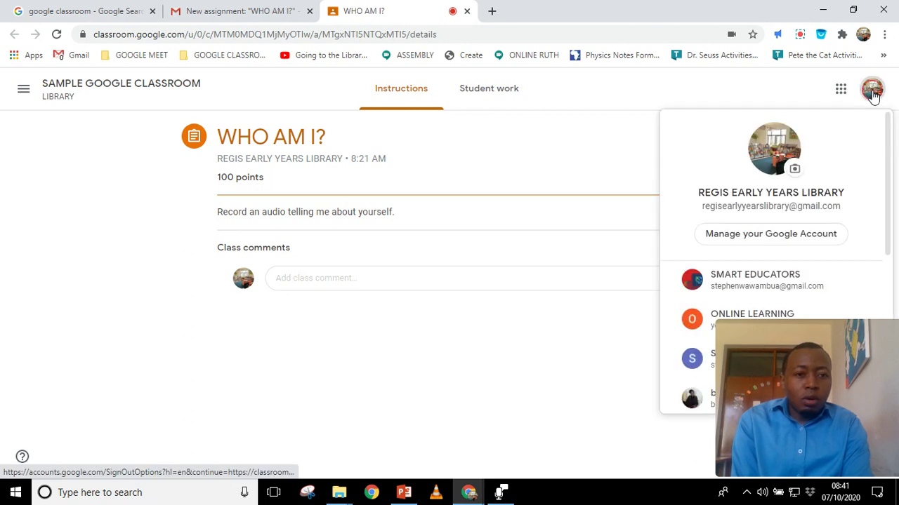
pyautogui.click(739, 288)
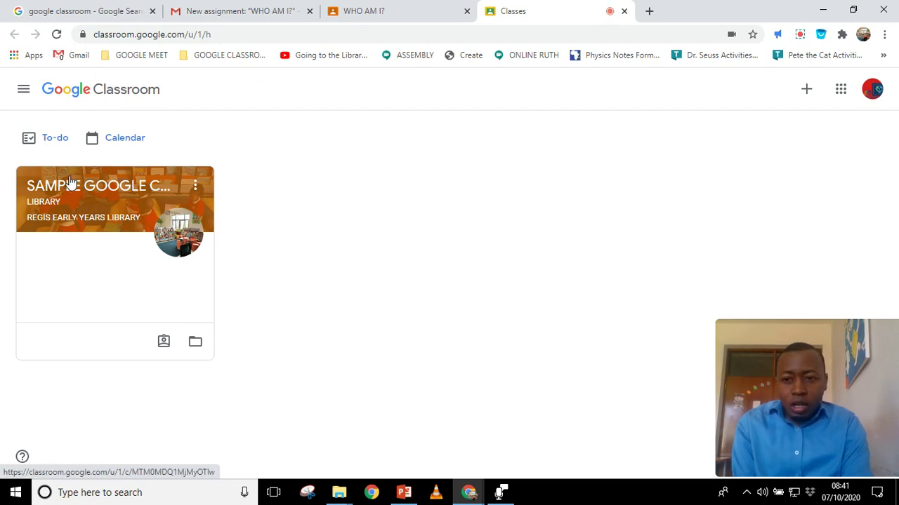
pyautogui.click(91, 189)
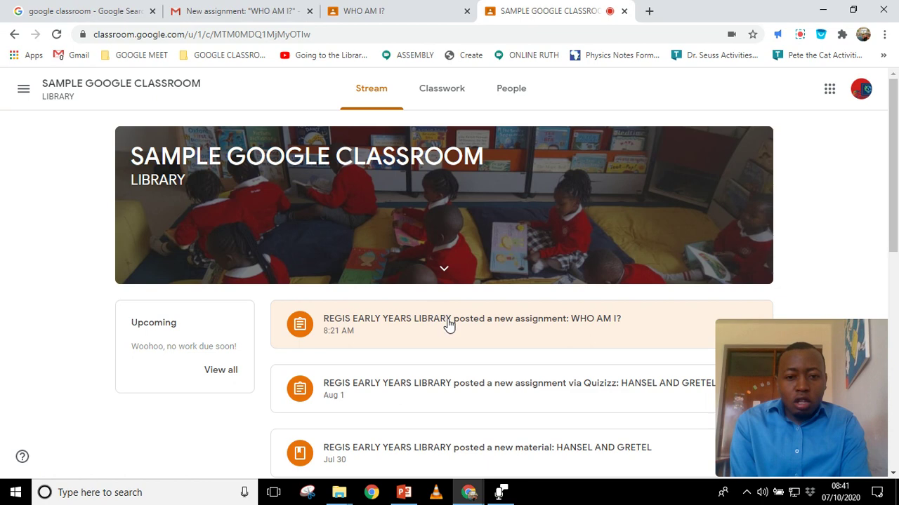
pyautogui.click(449, 326)
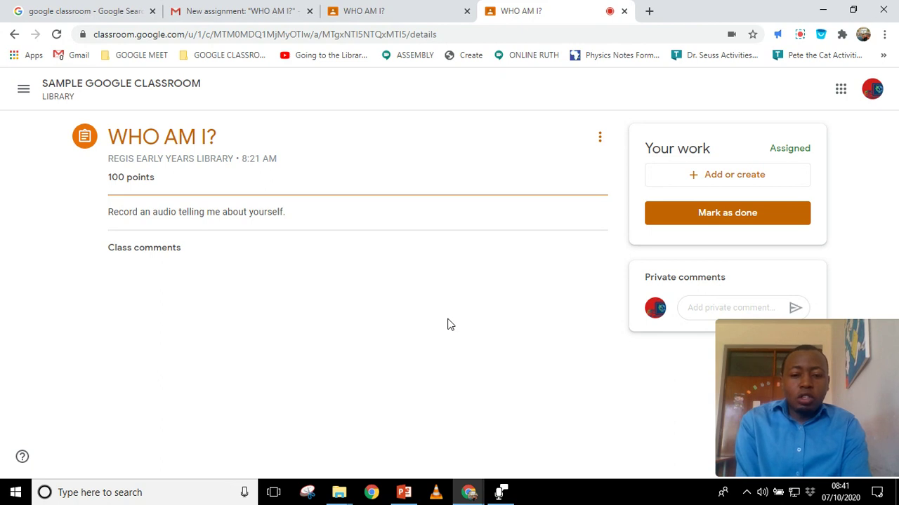
# Stop and save the 1:58 Voice Recorder recording, then play it back briefly.
pyautogui.click(500, 492)
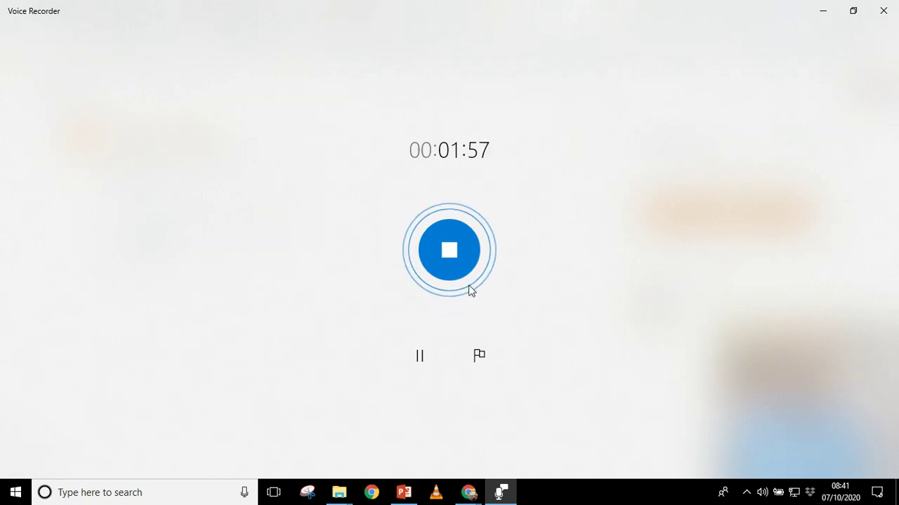
pyautogui.click(420, 358)
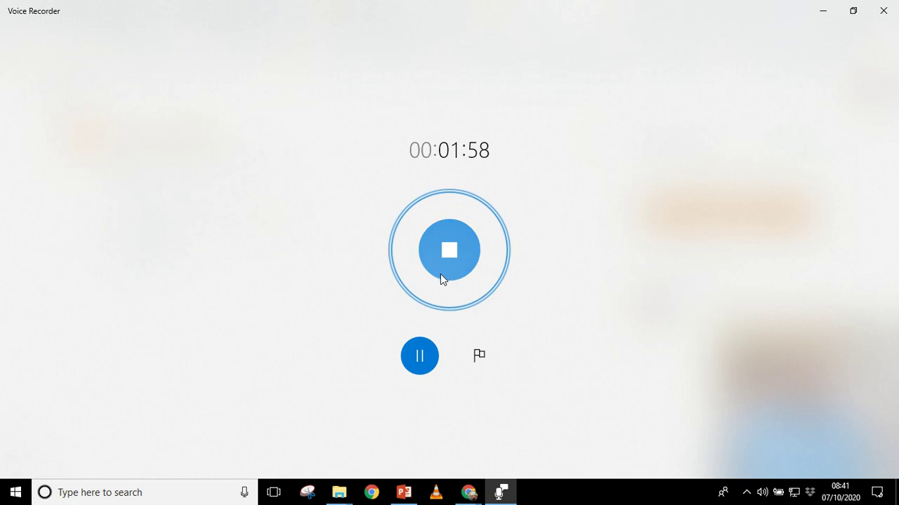
pyautogui.click(461, 251)
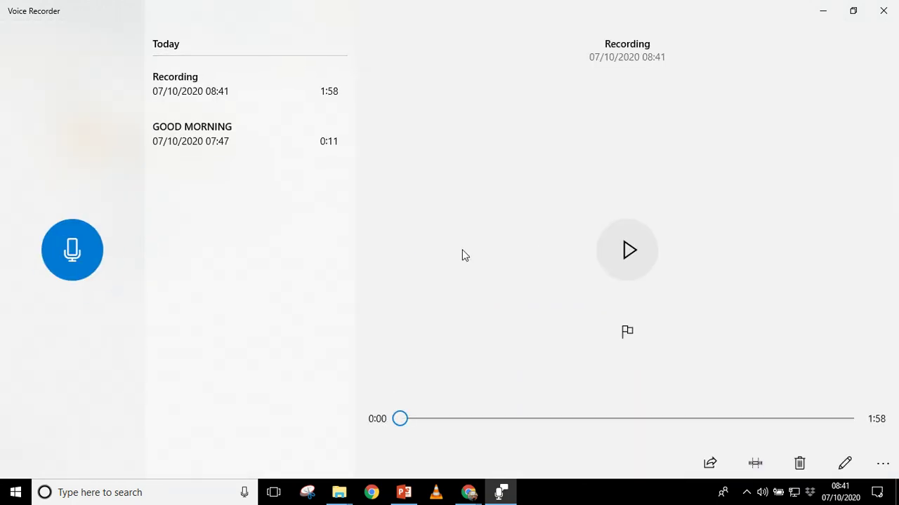
pyautogui.click(251, 97)
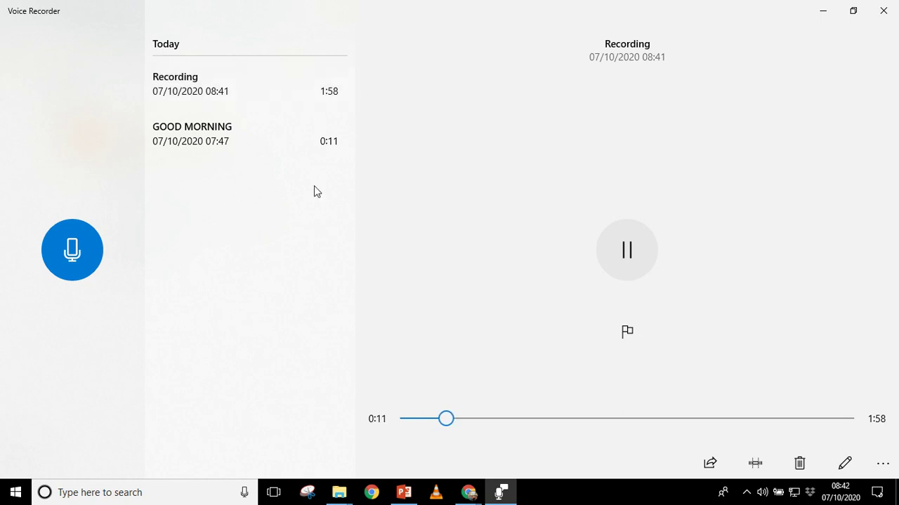
pyautogui.click(625, 261)
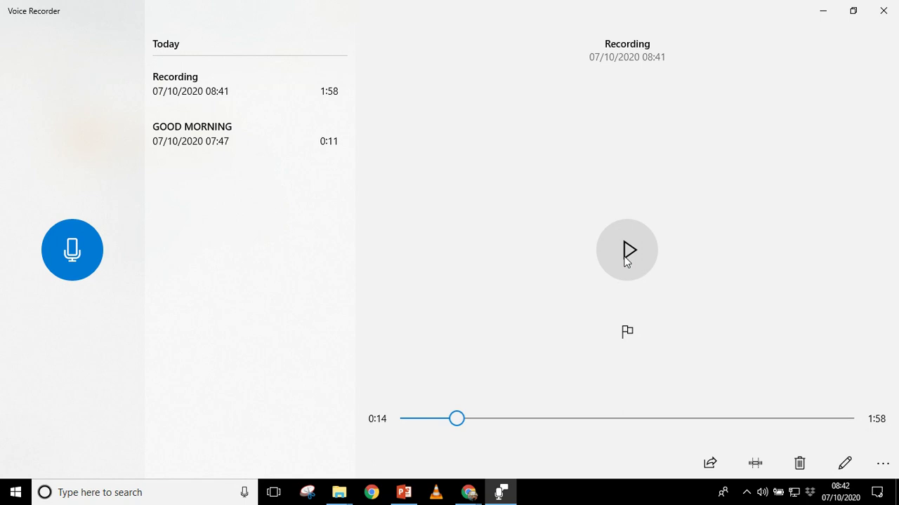
# Rename the 1:58 recording to 'WHO AM I by' plus the student's name.
pyautogui.rightClick(201, 92)
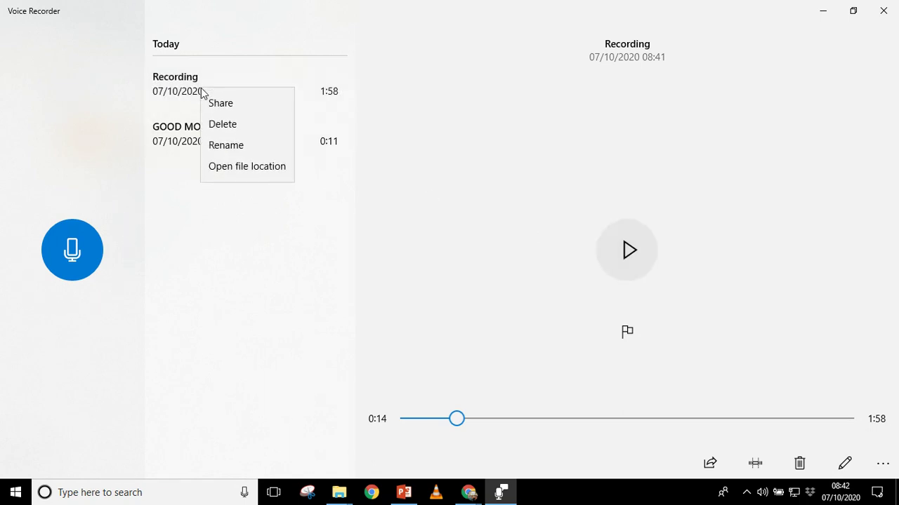
pyautogui.click(225, 150)
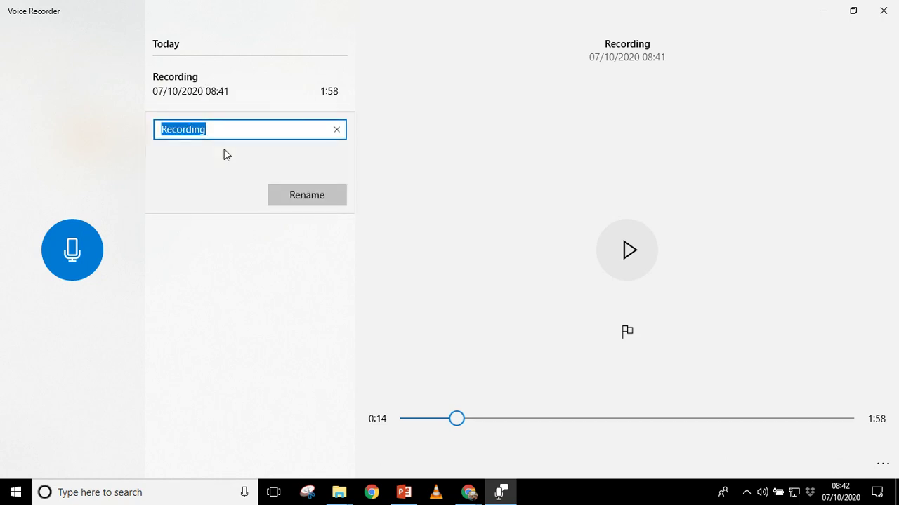
pyautogui.write('WHO ')
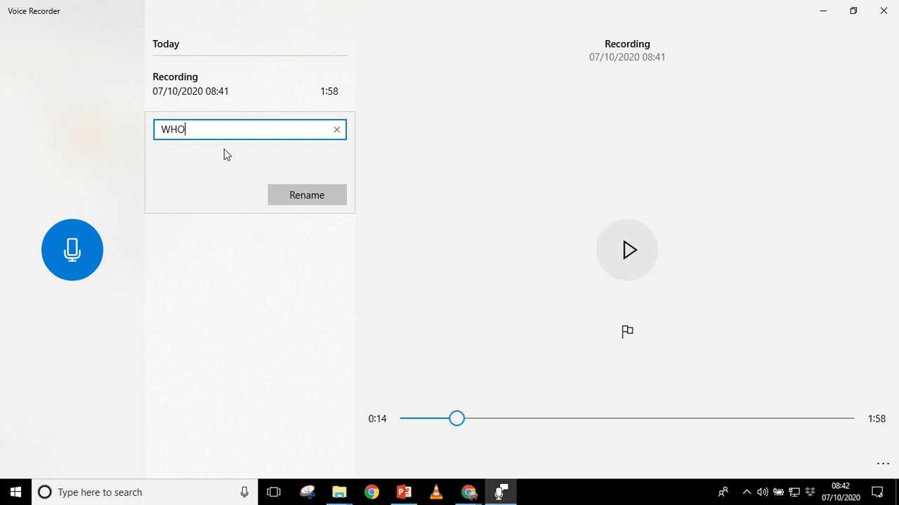
pyautogui.write('AM')
pyautogui.write('I by Steve')
pyautogui.click(297, 197)
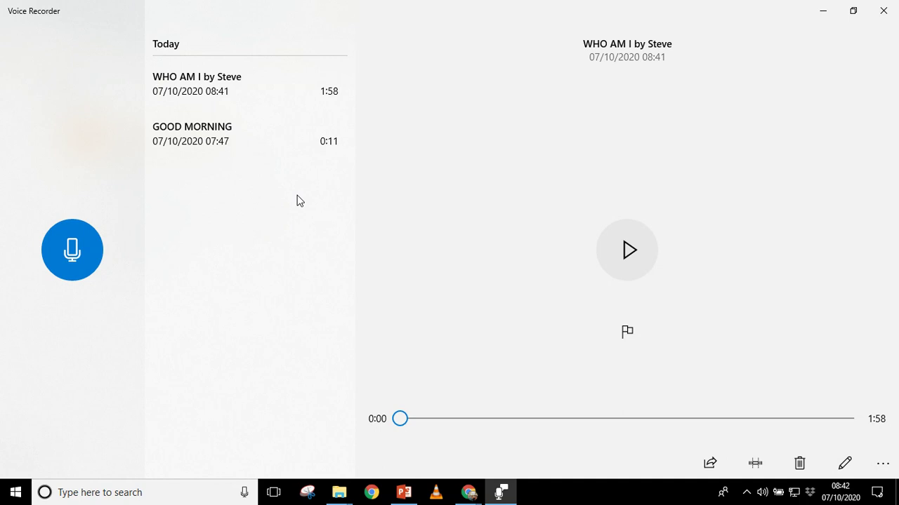
pyautogui.rightClick(215, 85)
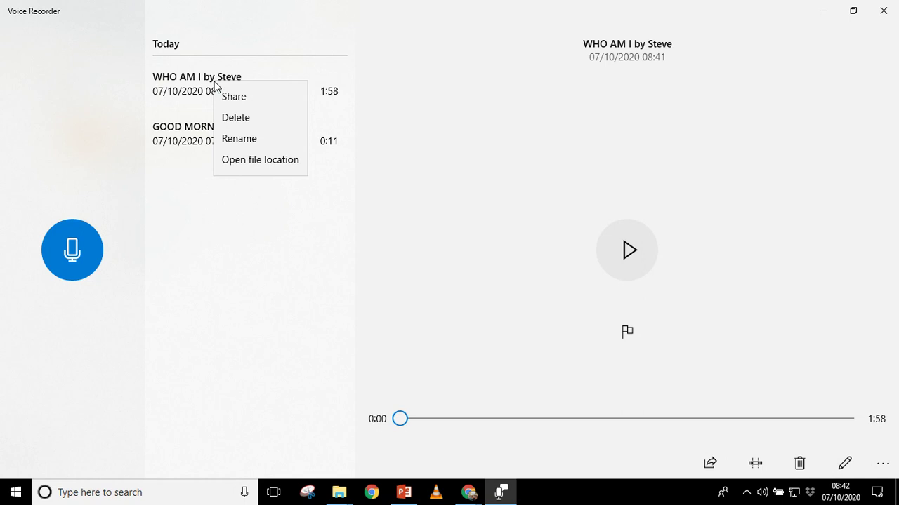
# Cut the 2.55 MB WHO AM I file from its Sound recordings folder.
pyautogui.click(252, 161)
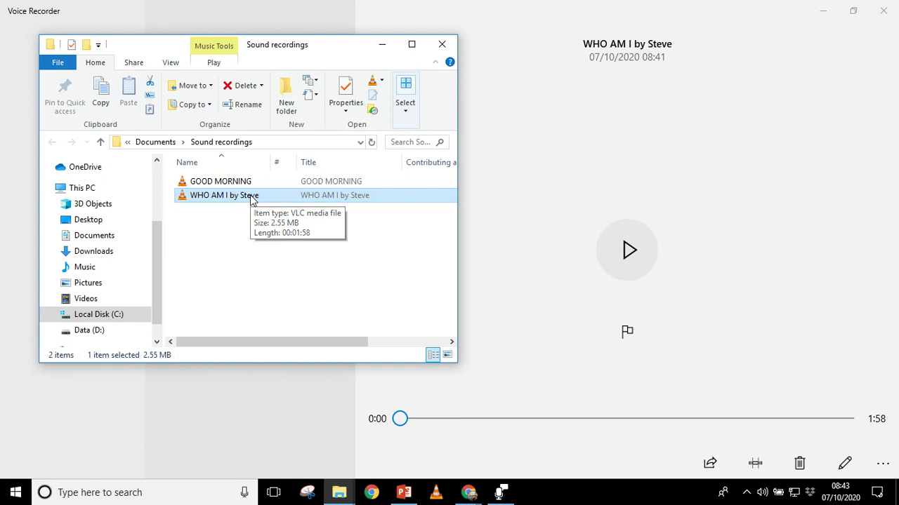
pyautogui.rightClick(251, 199)
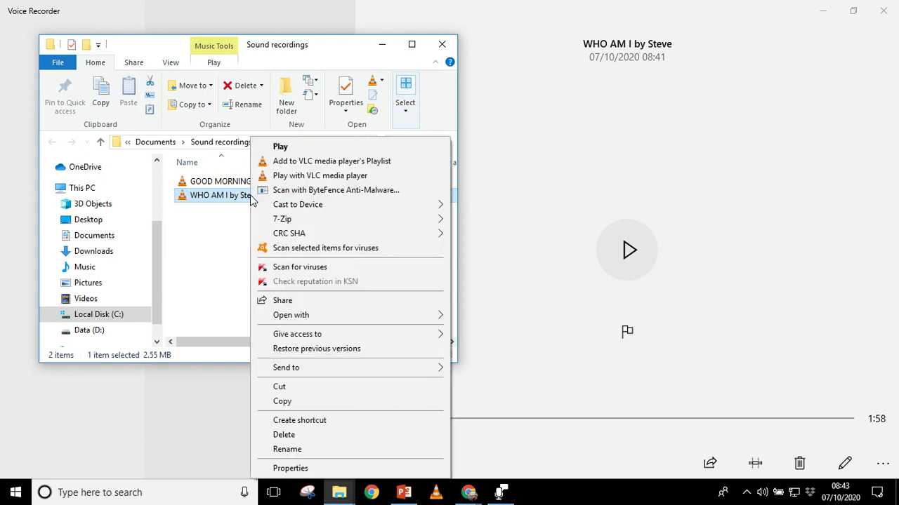
pyautogui.click(281, 389)
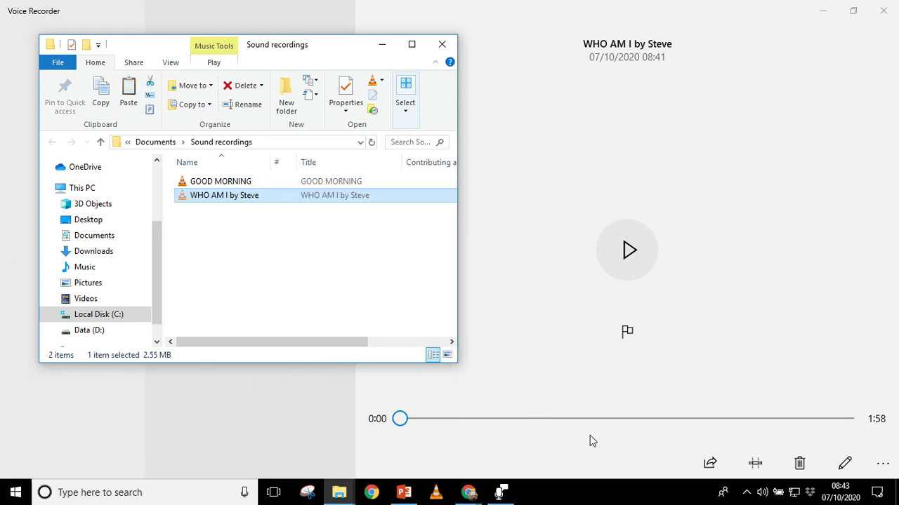
# Paste the WHO AM I audio file onto the desktop and move it upward.
pyautogui.click(896, 493)
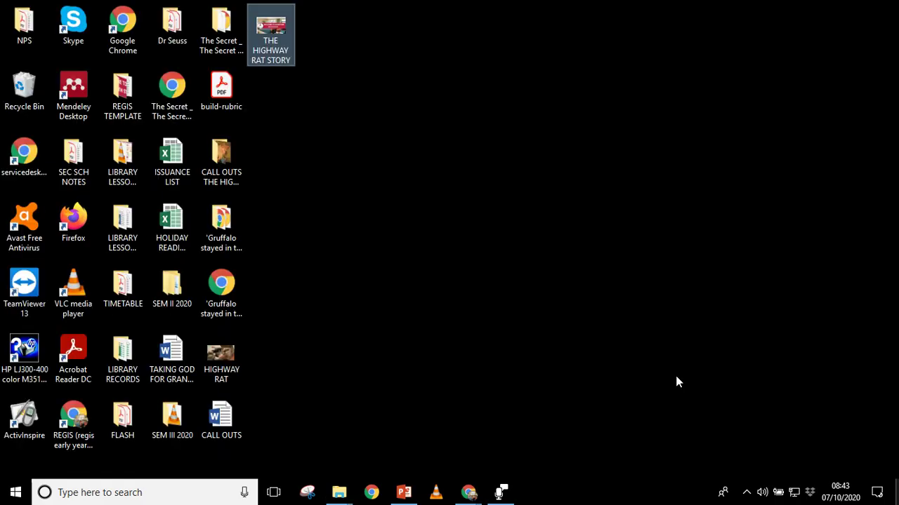
pyautogui.rightClick(531, 333)
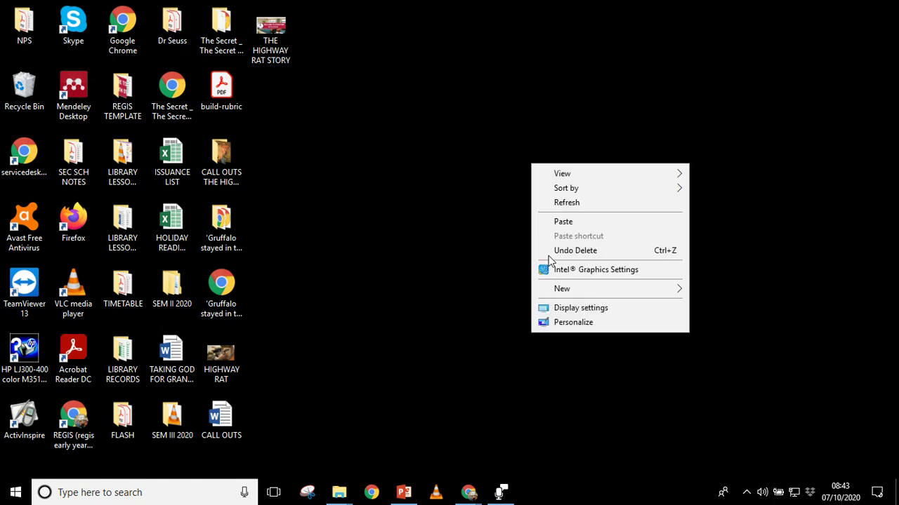
pyautogui.click(557, 222)
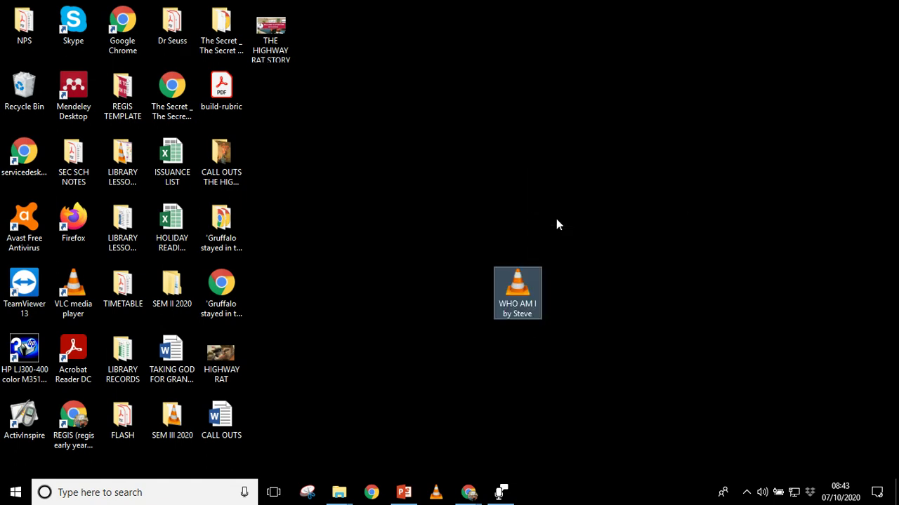
pyautogui.moveTo(522, 288); pyautogui.dragTo(569, 91)
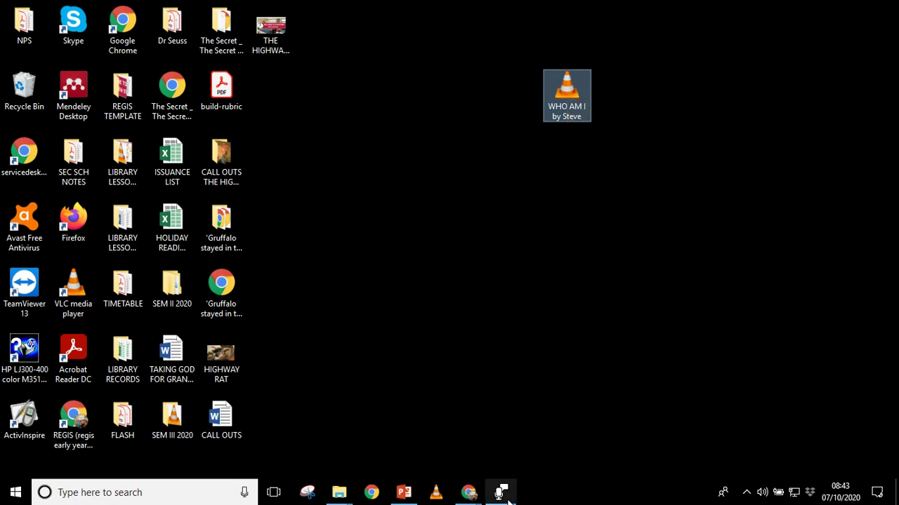
# Close Voice Recorder and return to the WHO AM I? assignment in Chrome.
pyautogui.moveTo(502, 492)
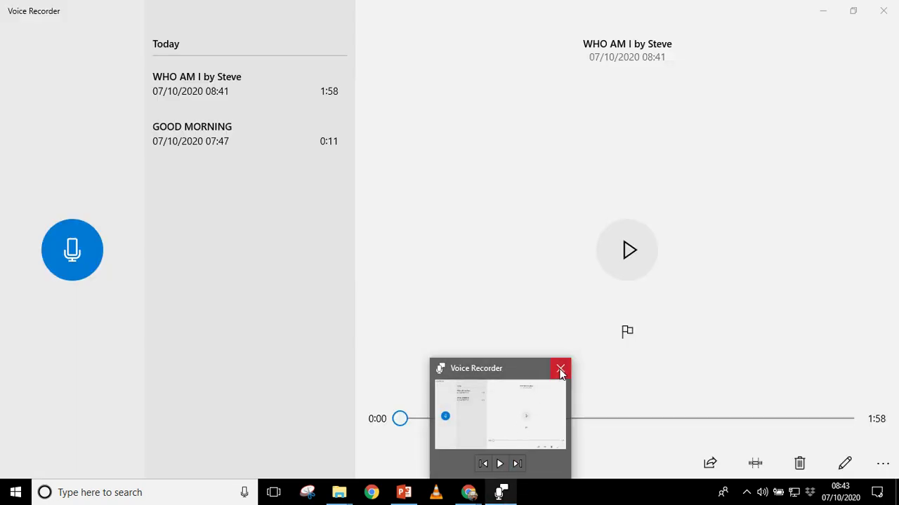
pyautogui.click(560, 369)
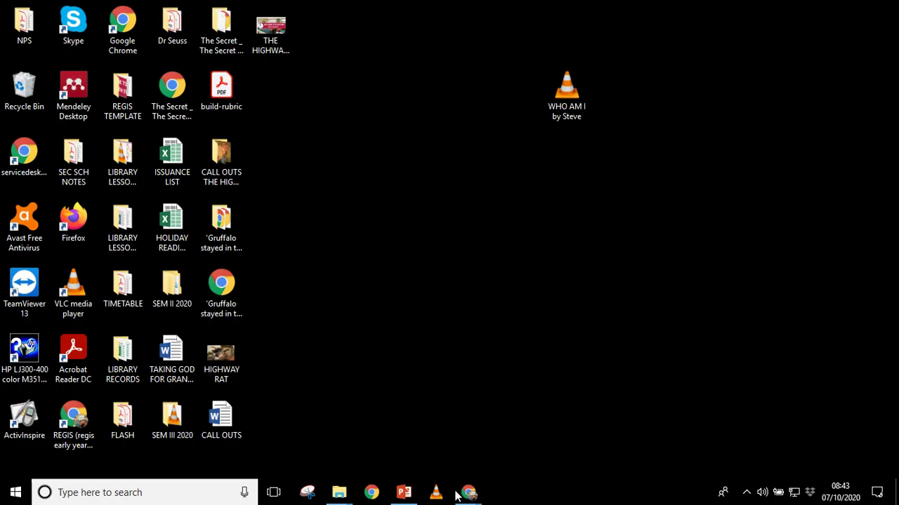
pyautogui.moveTo(469, 493)
pyautogui.click(405, 457)
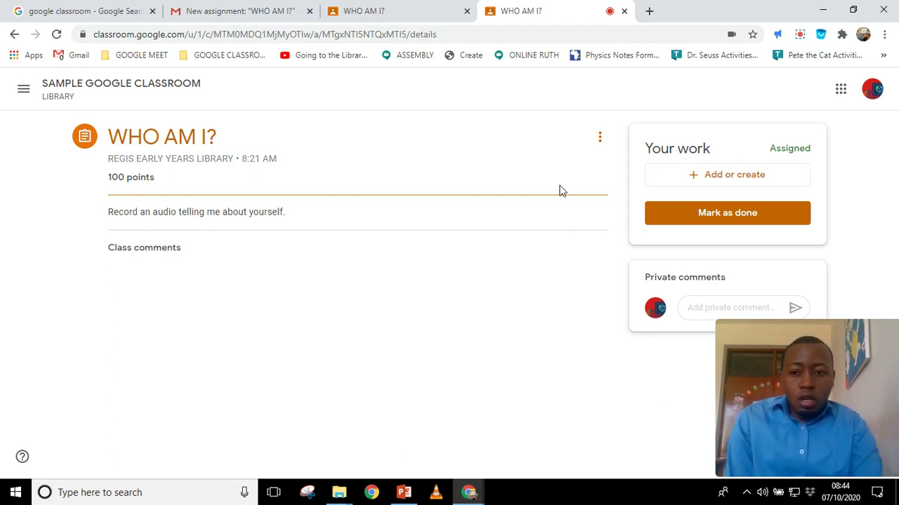
# Upload the WHO AM I audio file from the Desktop to Your work.
pyautogui.click(718, 178)
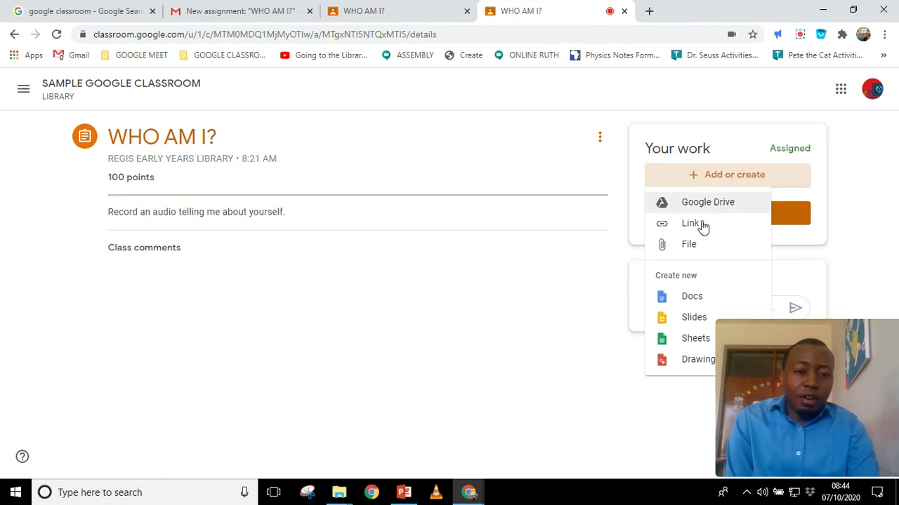
pyautogui.click(690, 245)
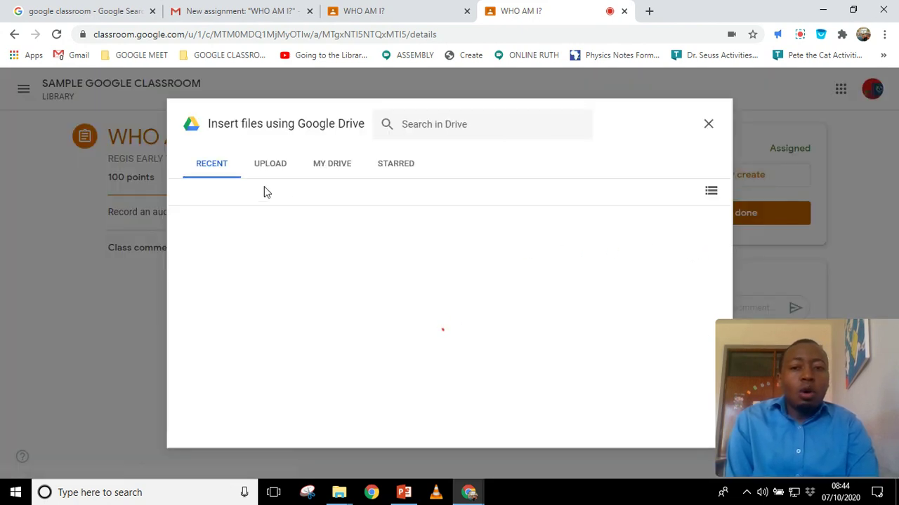
pyautogui.click(280, 166)
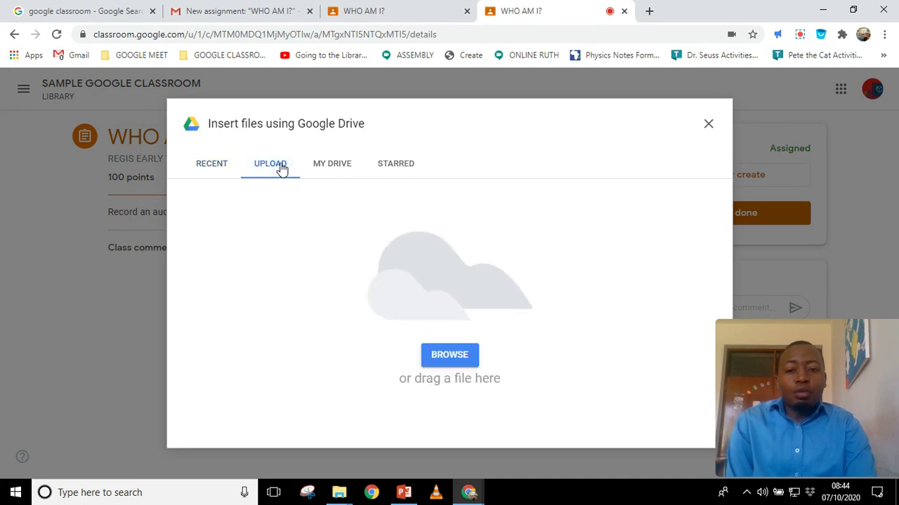
pyautogui.click(449, 355)
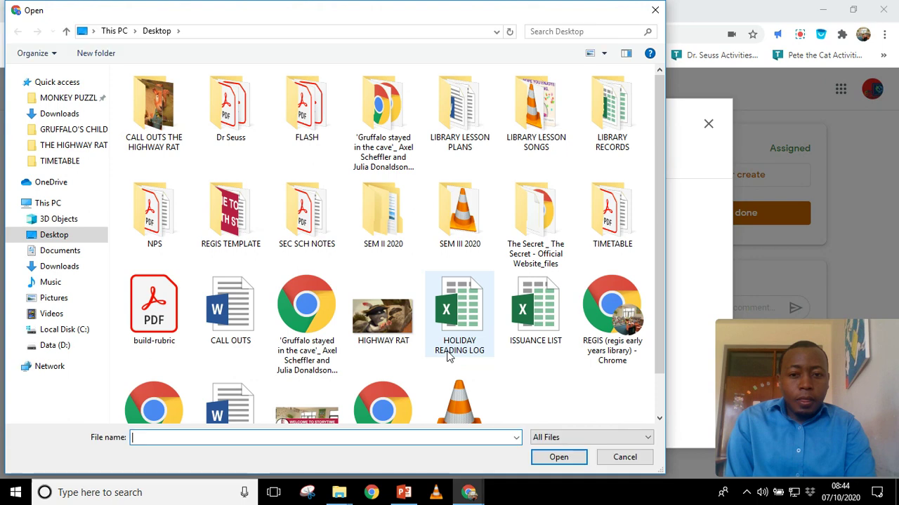
pyautogui.scroll(-2, 660, 242)
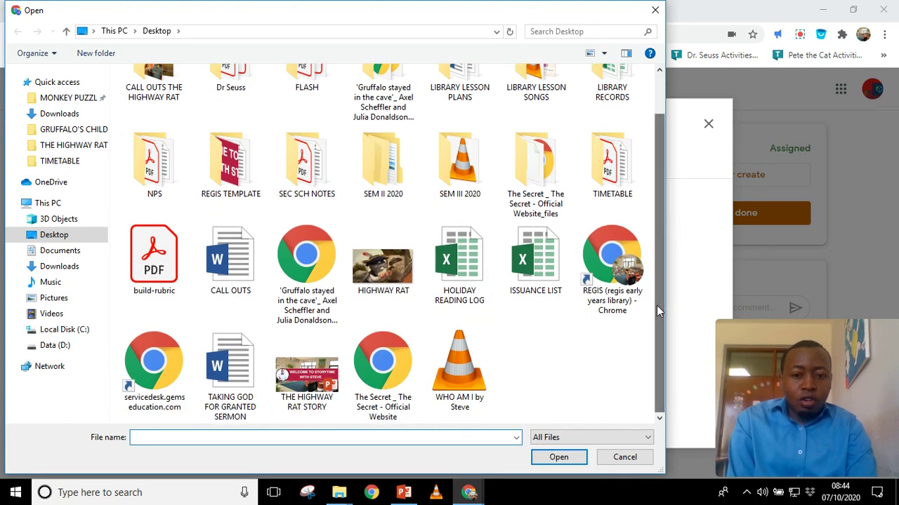
pyautogui.click(470, 373)
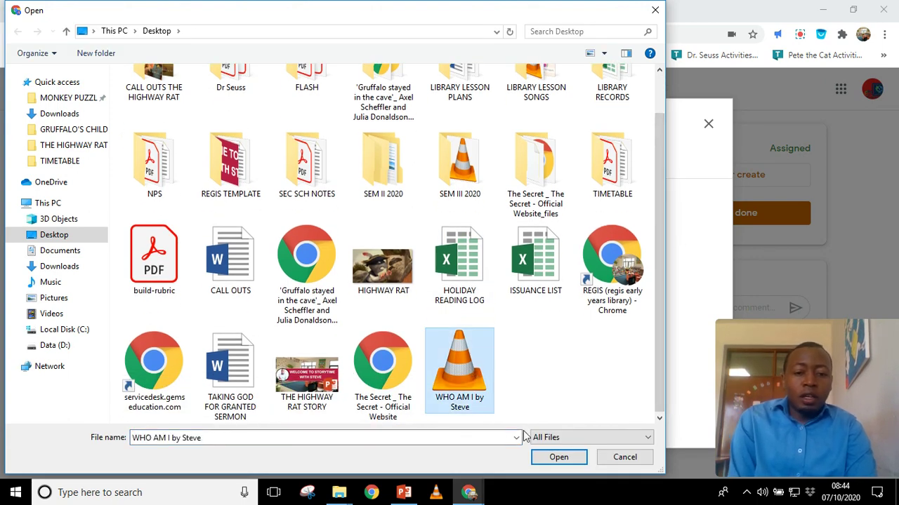
pyautogui.click(556, 459)
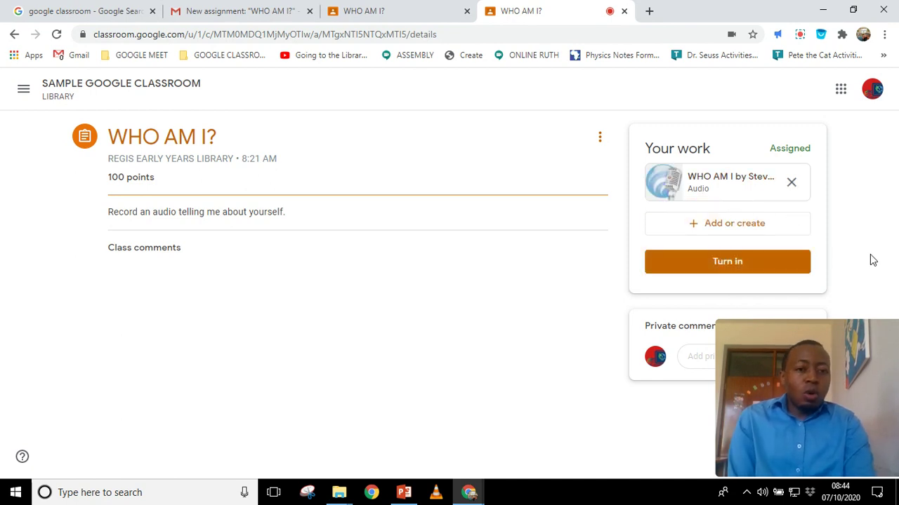
# Submit the WHO AM I? assignment with the WHO AM I audio file, confirming the turn-in.
pyautogui.click(749, 262)
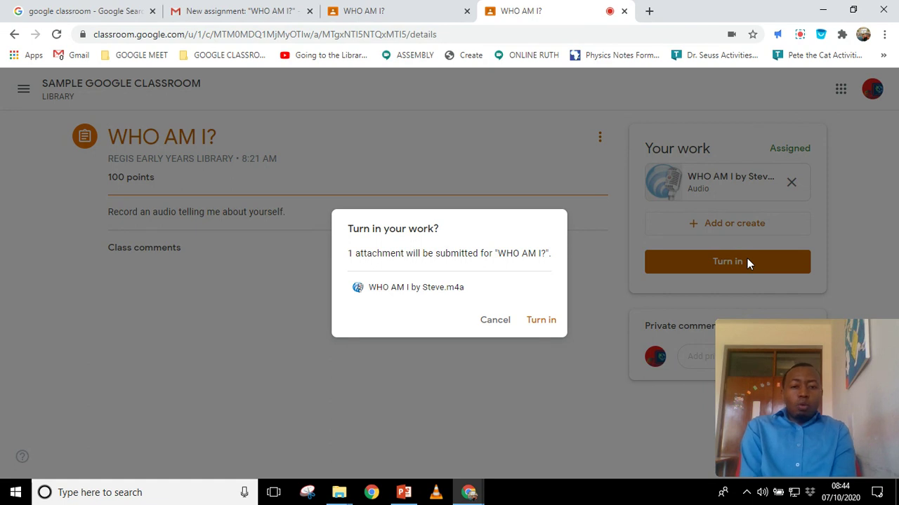
pyautogui.click(542, 320)
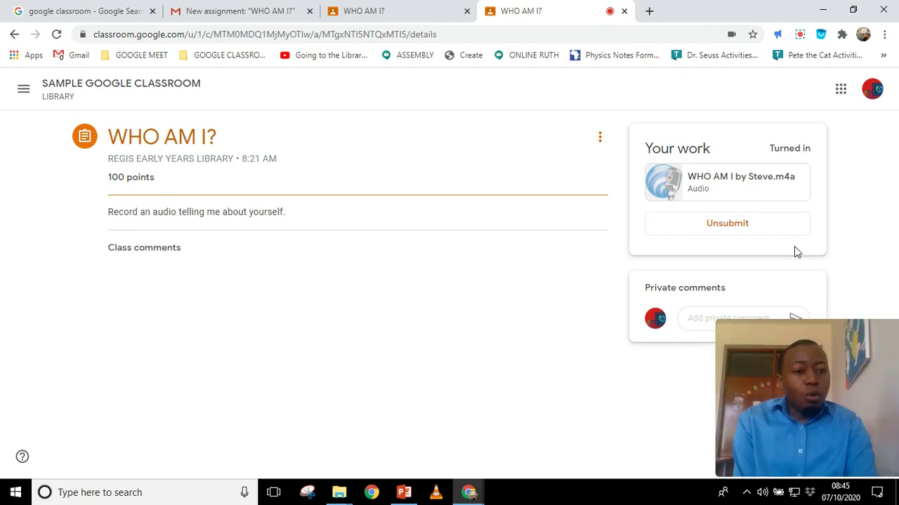
pyautogui.click(799, 34)
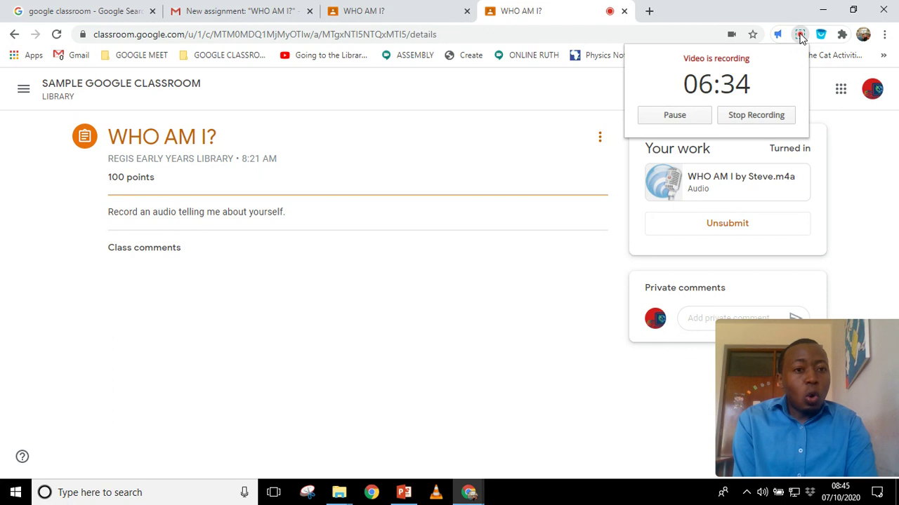